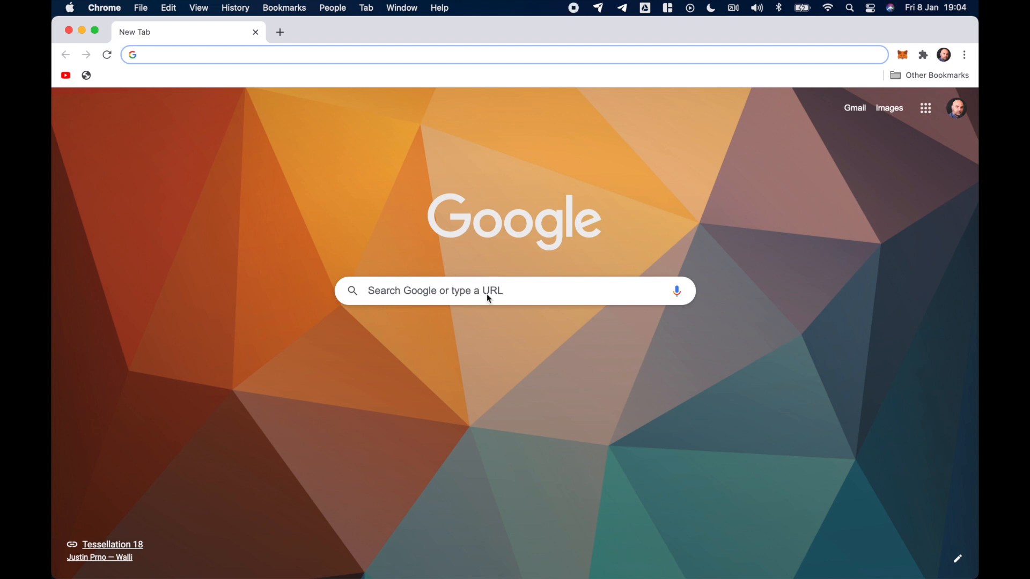
# Open tube.iotex.io and connect the MetaMask wallet to it
pyautogui.write('tube.iptex.io')
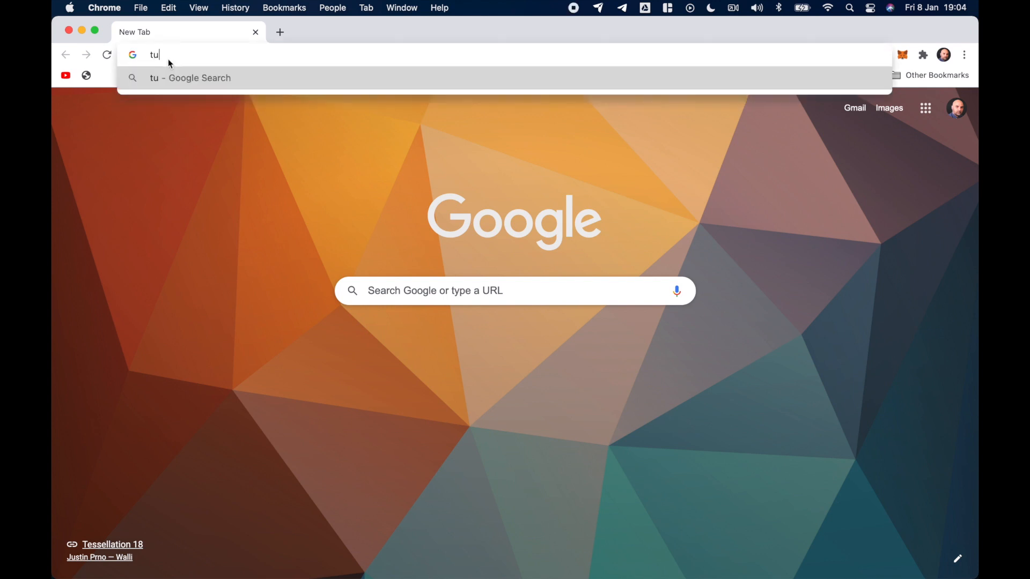
pyautogui.press('Return')
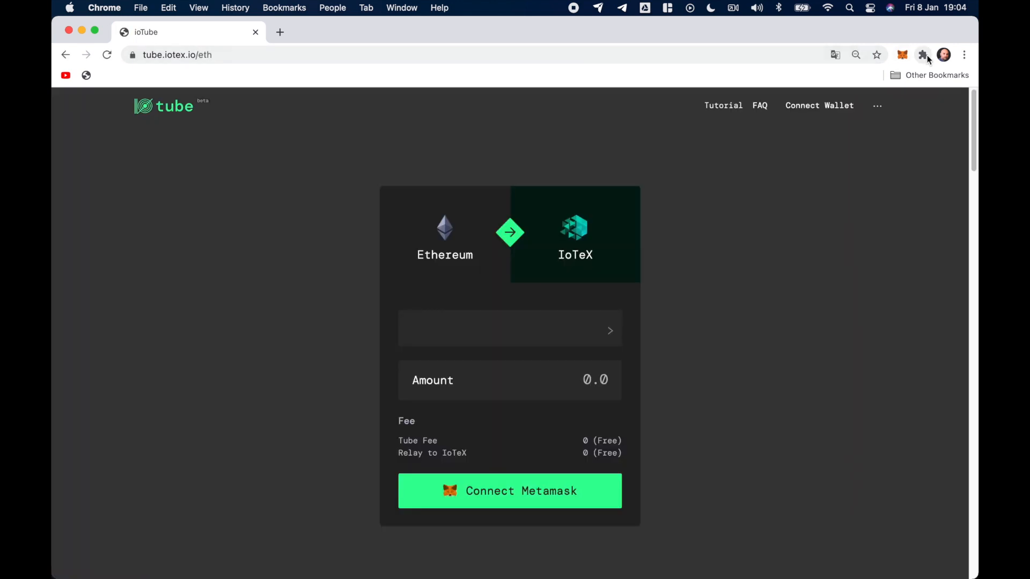
pyautogui.click(525, 504)
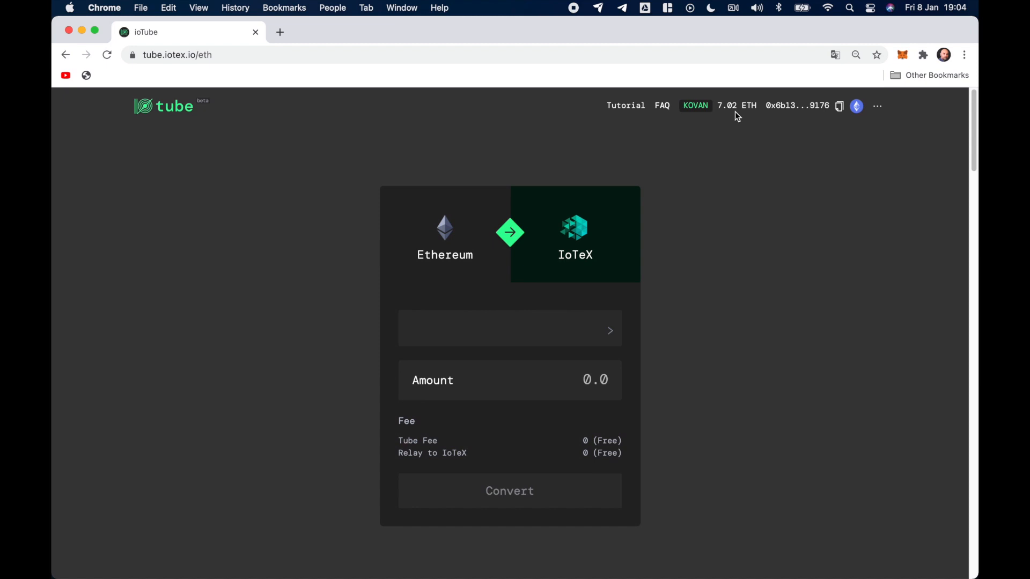
# Choose ETH as the token to send from Ethereum to IoTeX and set the amount to 0.27
pyautogui.click(559, 330)
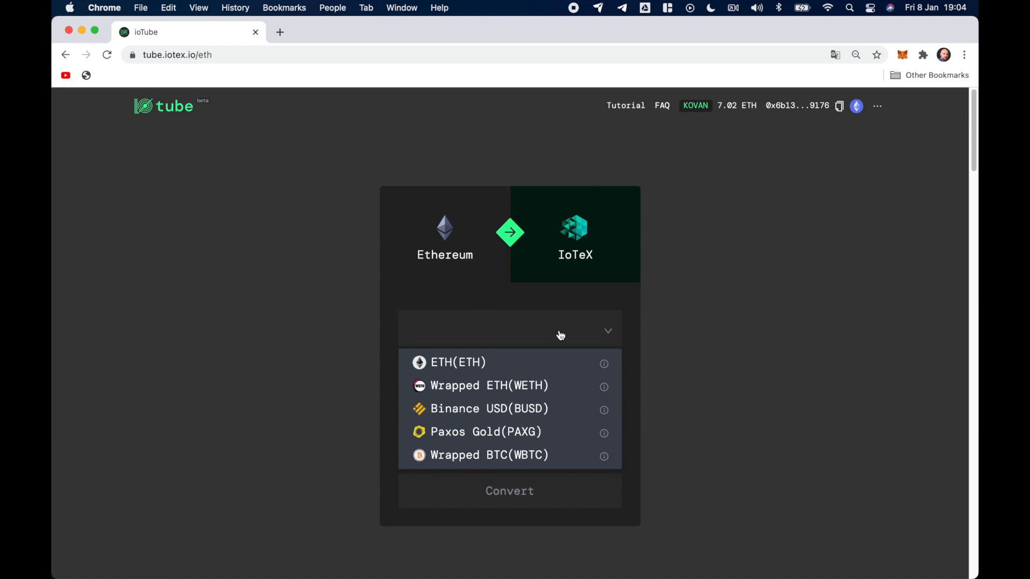
pyautogui.click(471, 365)
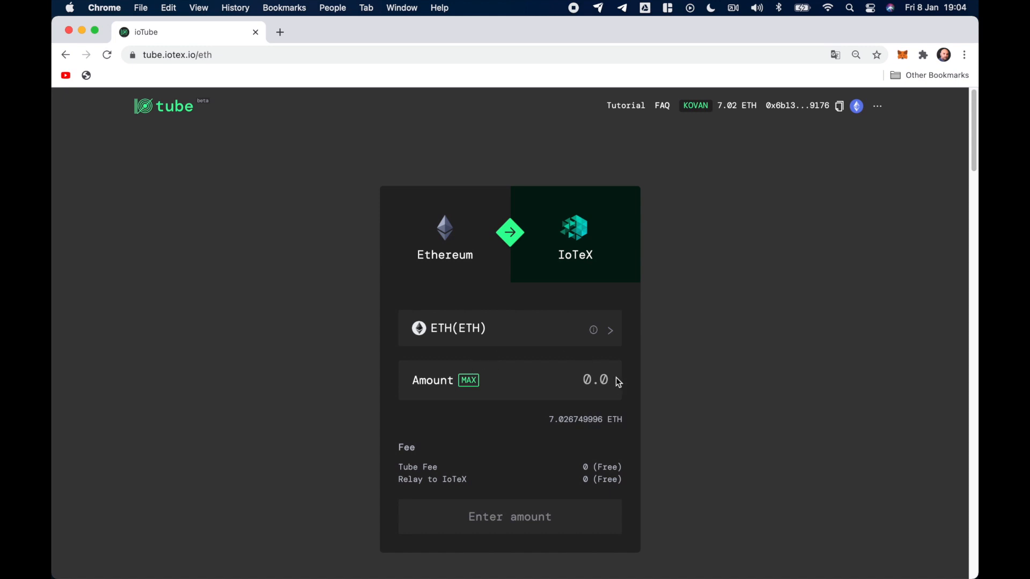
pyautogui.click(470, 382)
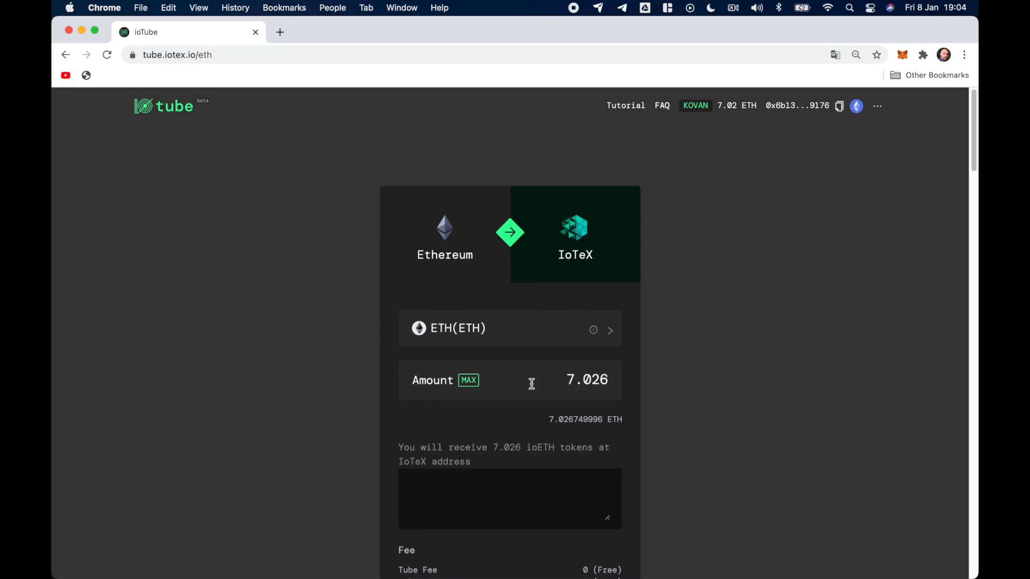
pyautogui.moveTo(569, 379); pyautogui.dragTo(617, 380)
pyautogui.write('0.27')
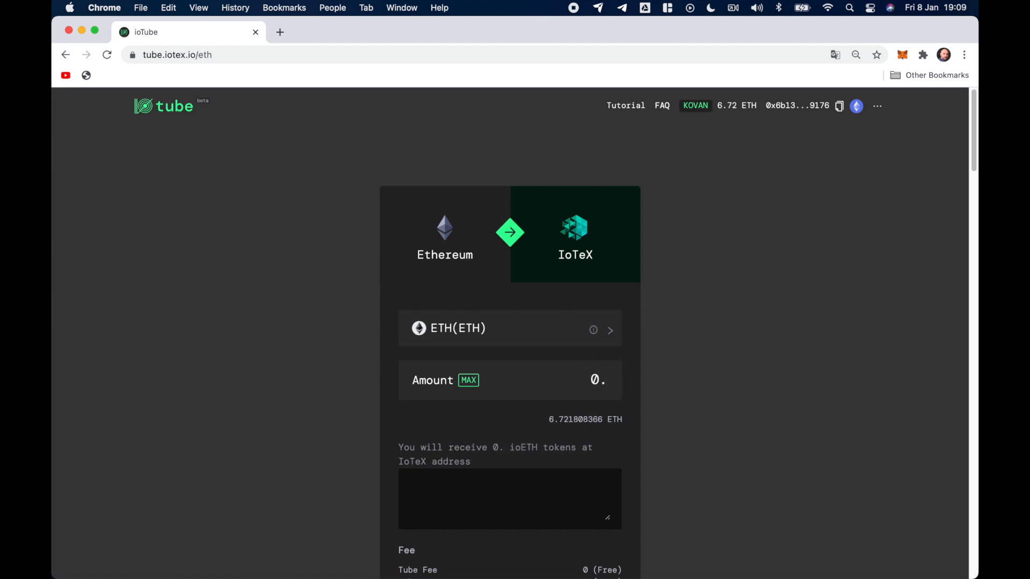
# Copy the account address from ioPay Desktop and paste it as the receiving IoTeX address in ioTube
pyautogui.scroll(-2, 789, 369)
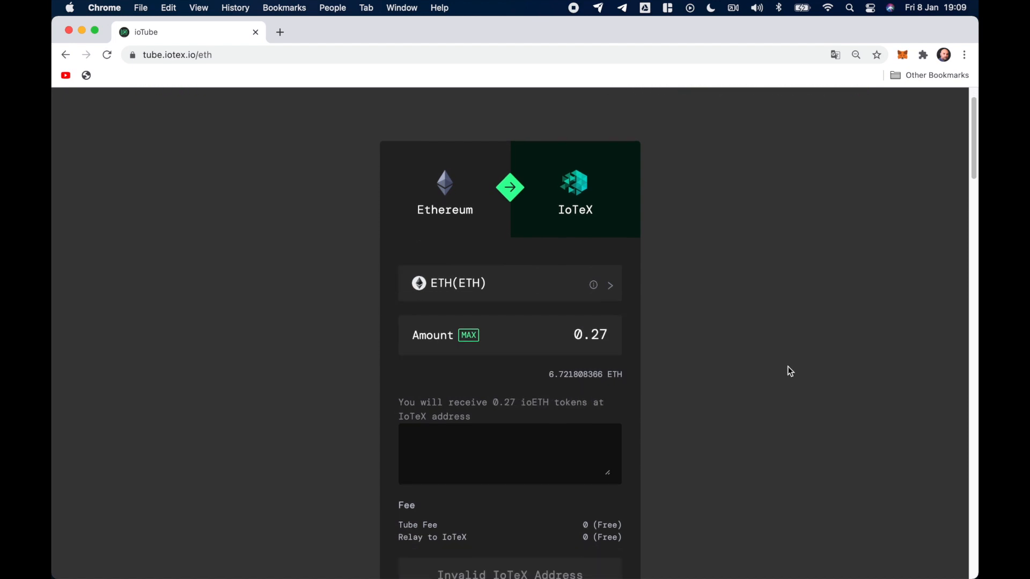
pyautogui.scroll(-2, 787, 367)
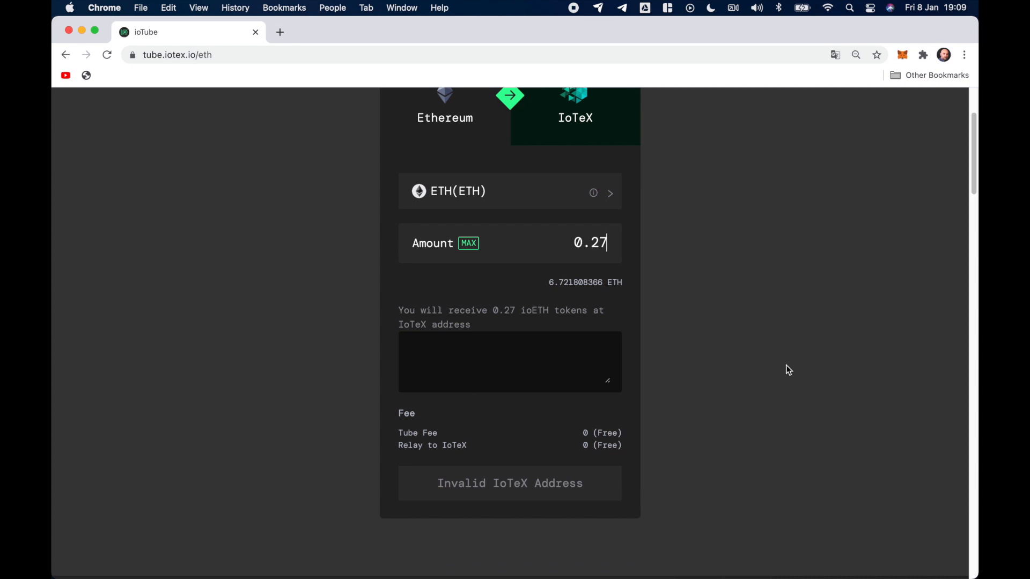
pyautogui.press('super+Tab')
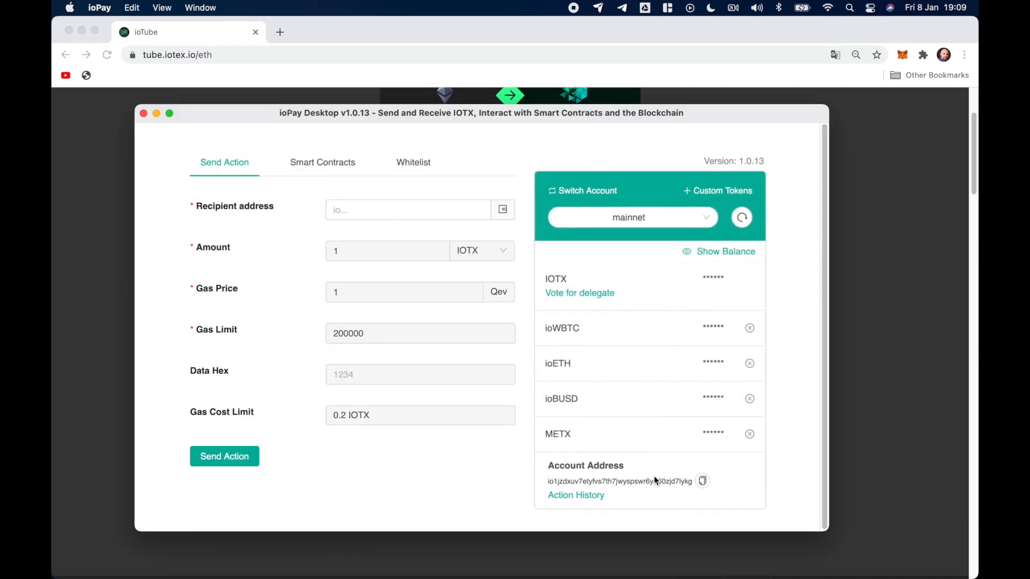
pyautogui.click(702, 479)
pyautogui.click(865, 384)
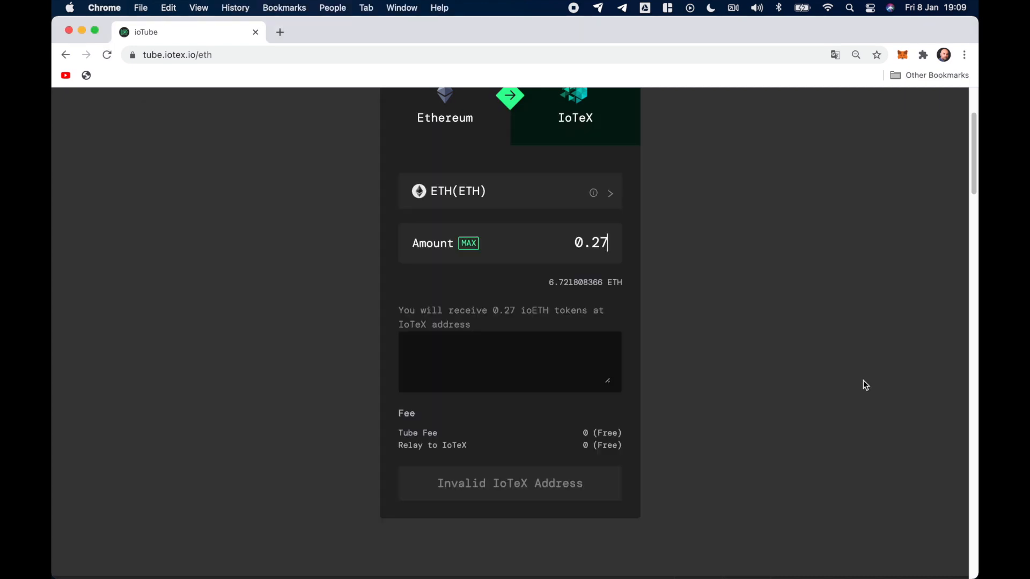
pyautogui.click(483, 370)
pyautogui.rightClick(483, 369)
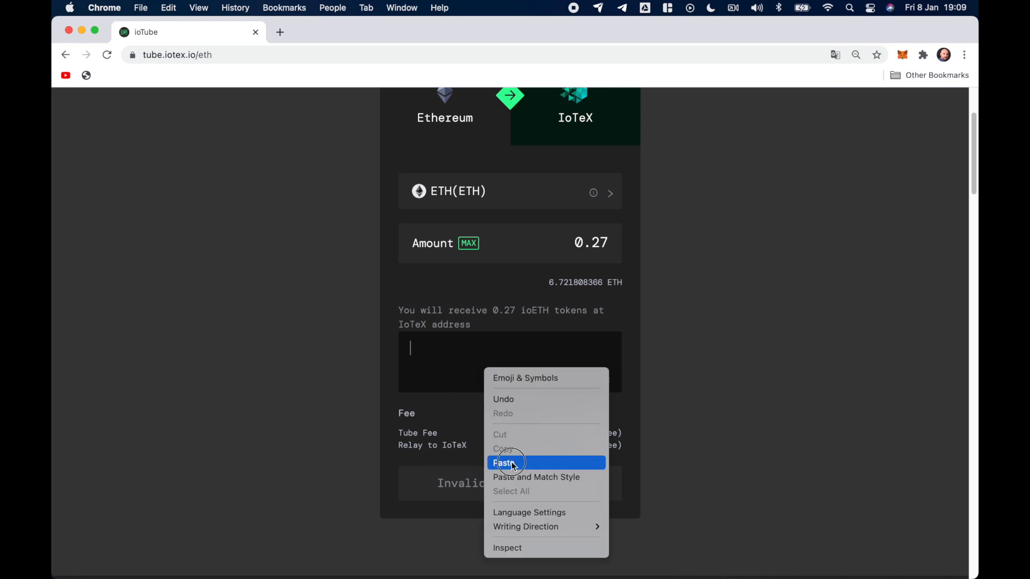
pyautogui.click(515, 463)
# Submit the conversion of 0.27 ETH to ioETH and approve the deposit transaction in MetaMask
pyautogui.scroll(-3, 660, 409)
pyautogui.click(511, 404)
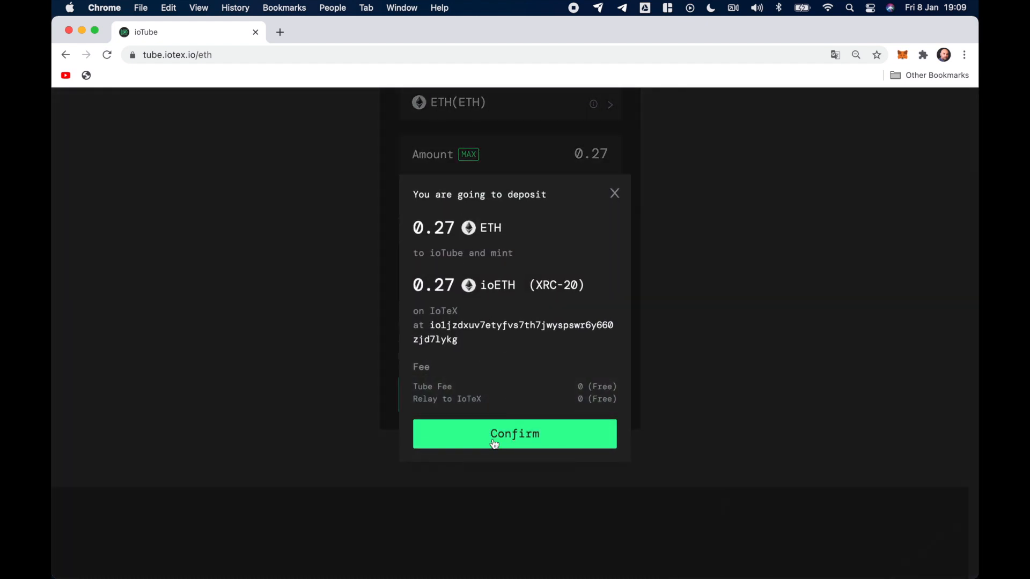
pyautogui.click(499, 437)
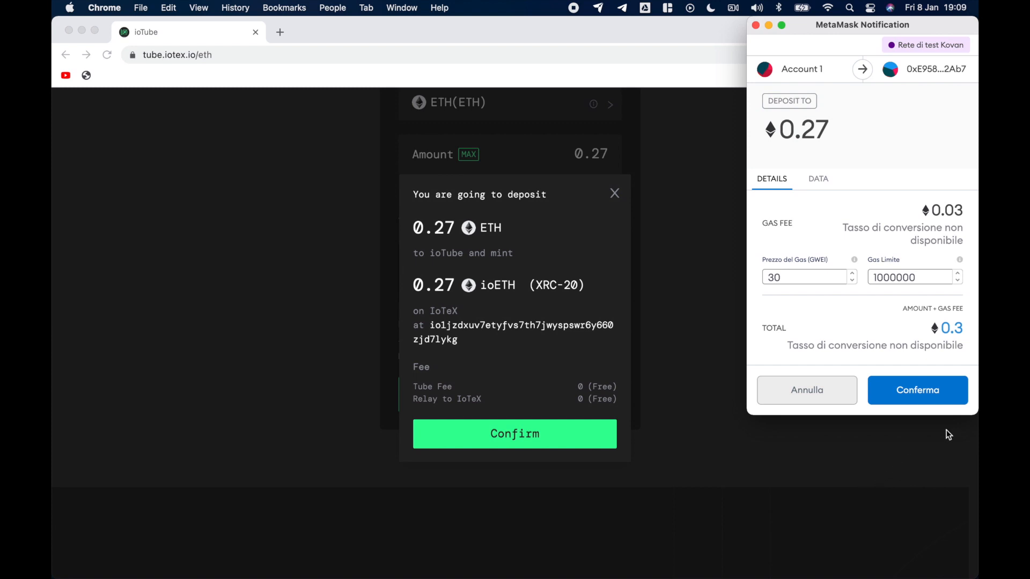
pyautogui.click(944, 396)
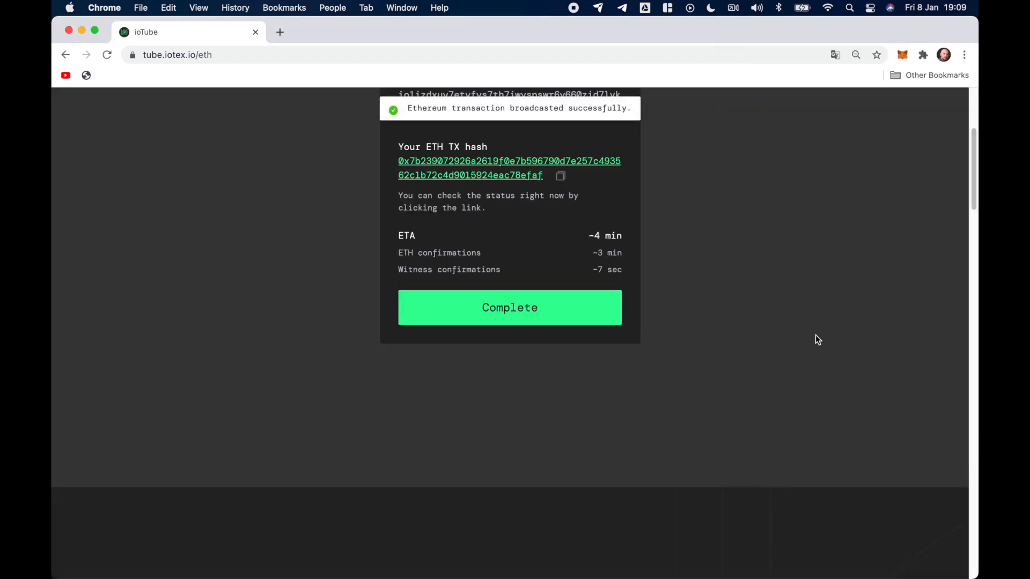
# Check the deposit in MetaMask's activity list, then switch to ioPay Desktop and show the token balances
pyautogui.click(903, 54)
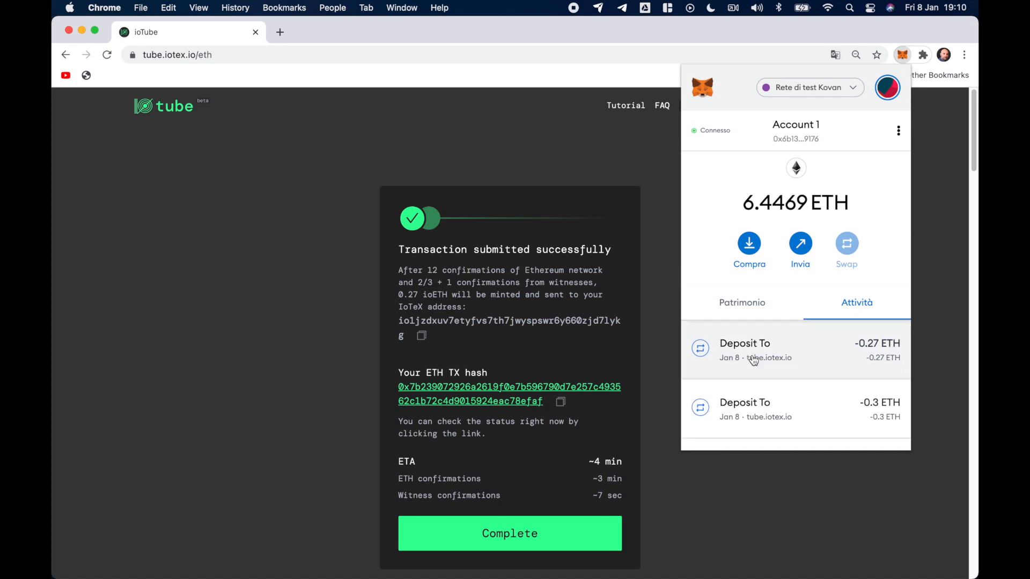
pyautogui.click(933, 229)
pyautogui.press('super+Tab')
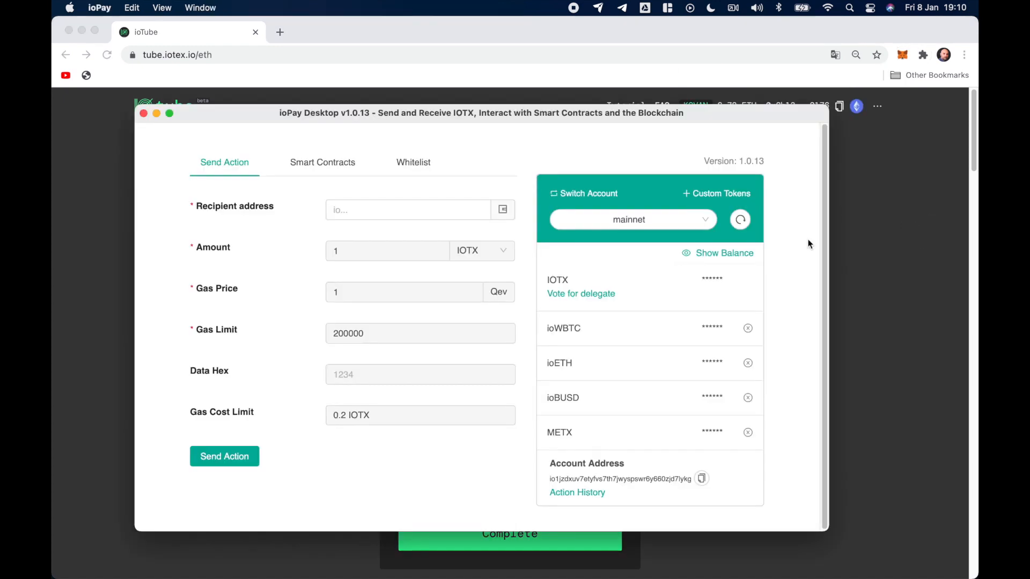
pyautogui.click(739, 253)
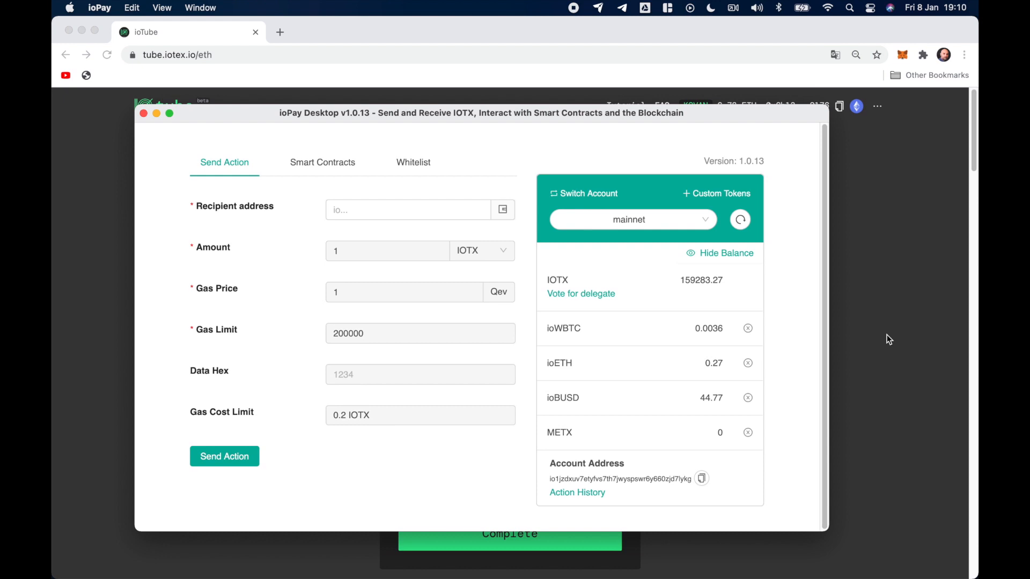
# Switch back to Chrome and open mimo.exchange in a new tab
pyautogui.click(281, 32)
pyautogui.write('mim')
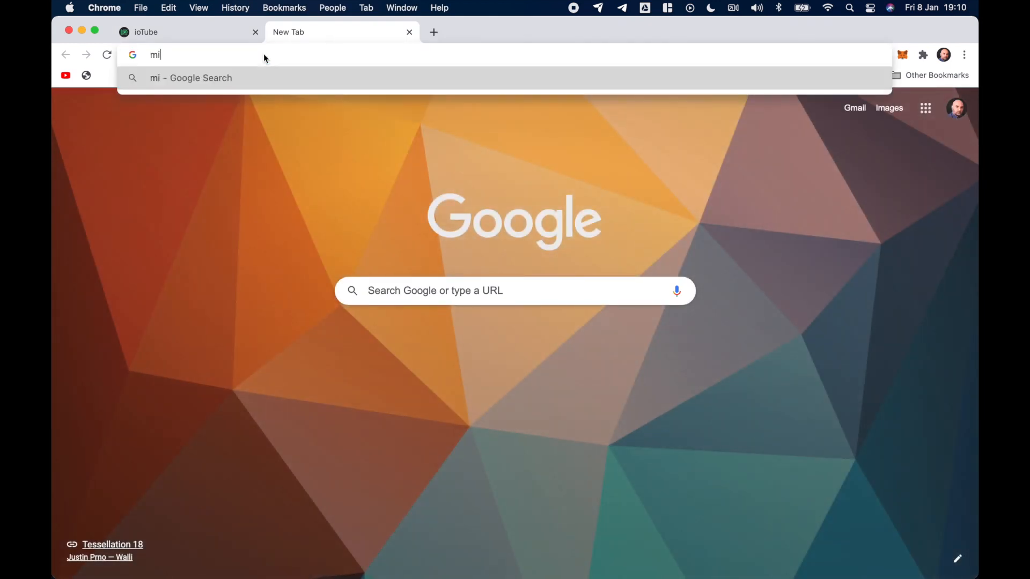
pyautogui.write('o.exchange')
pyautogui.press('Return')
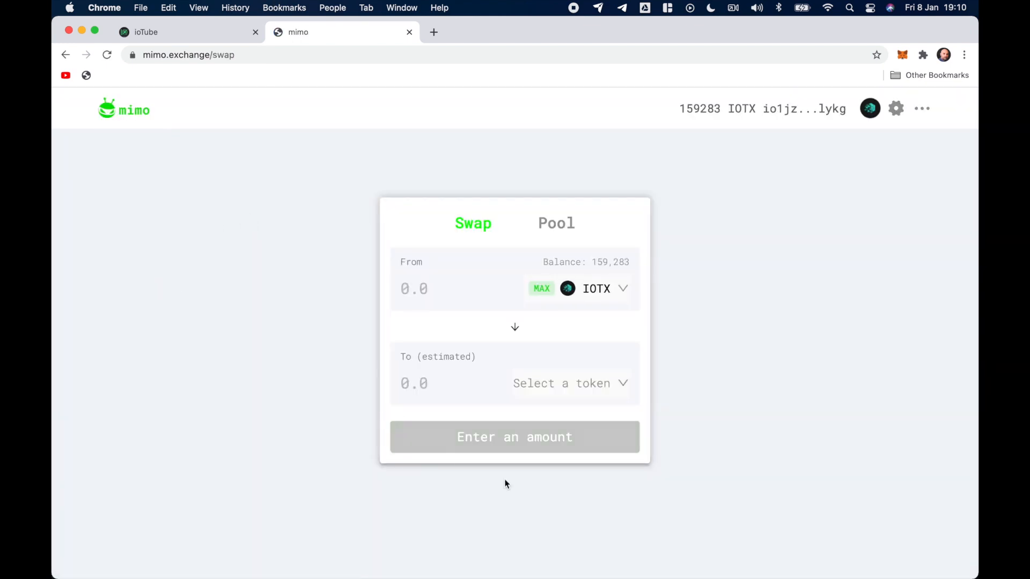
# Choose ioETH as the token to swap from, accept the token warning, and use the maximum available amount
pyautogui.click(624, 291)
pyautogui.click(624, 293)
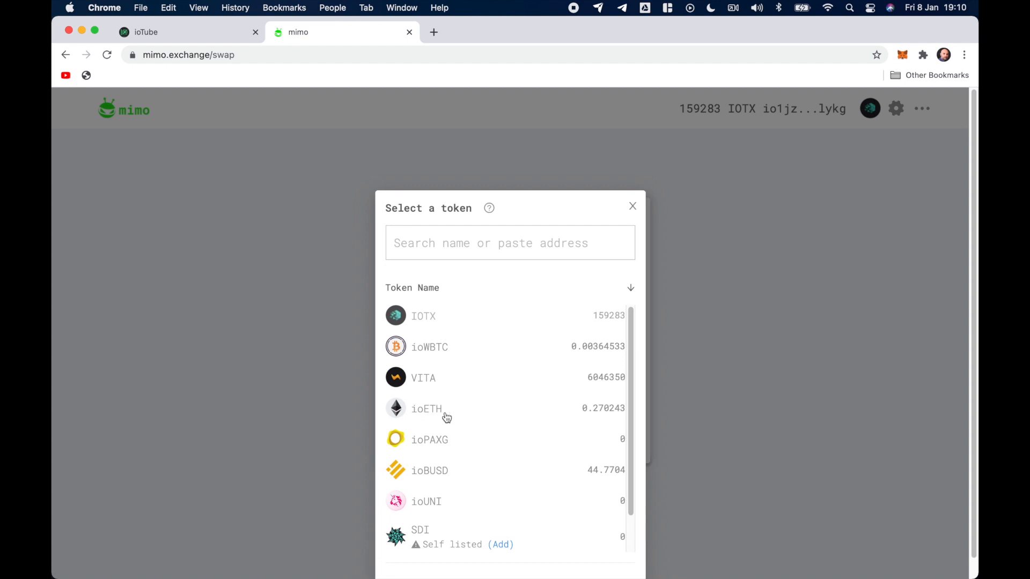
pyautogui.click(446, 418)
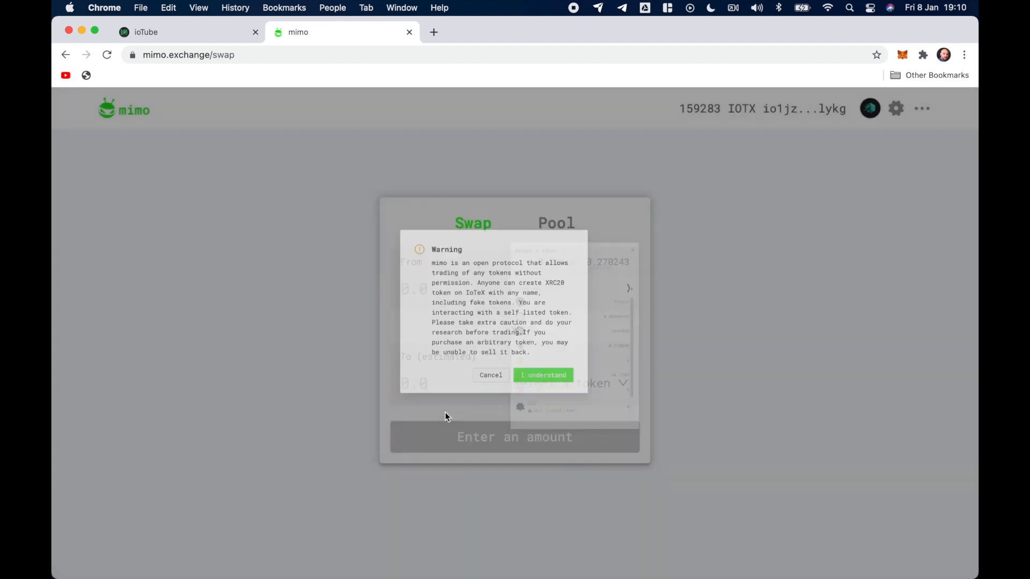
pyautogui.click(584, 361)
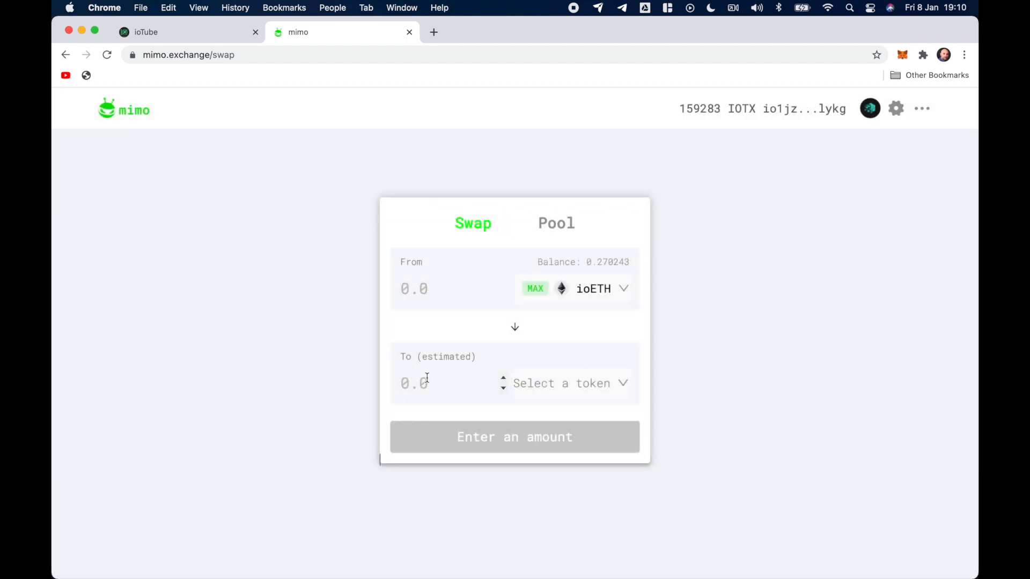
pyautogui.click(536, 289)
# Choose ioBUSD as the token to receive and accept the token warning
pyautogui.click(621, 384)
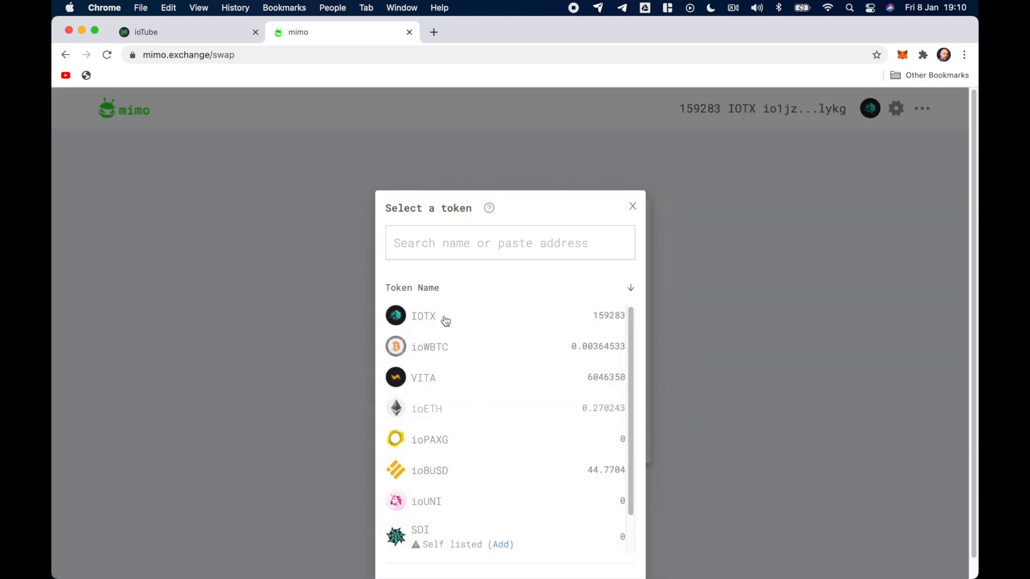
pyautogui.click(440, 469)
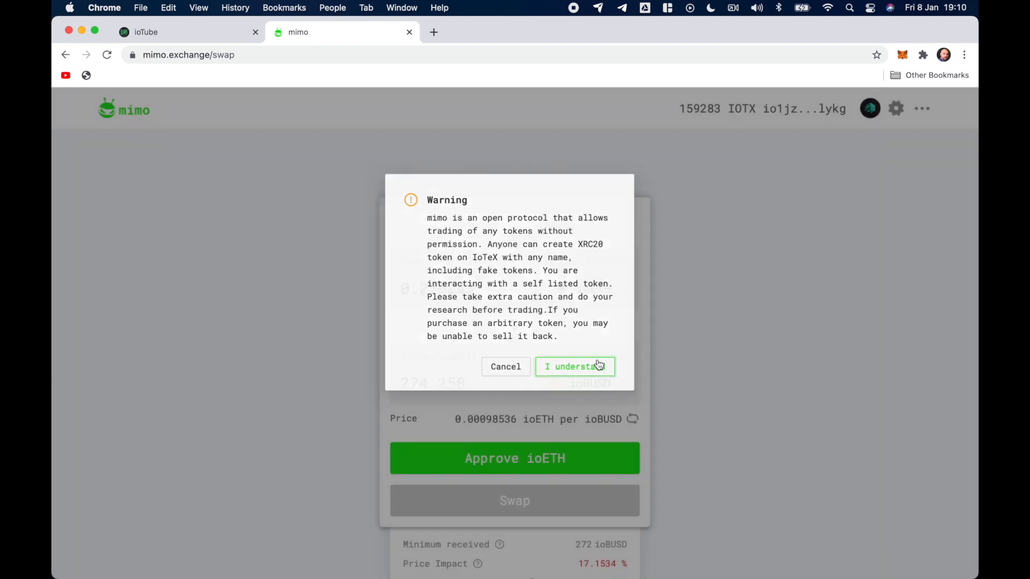
pyautogui.click(593, 361)
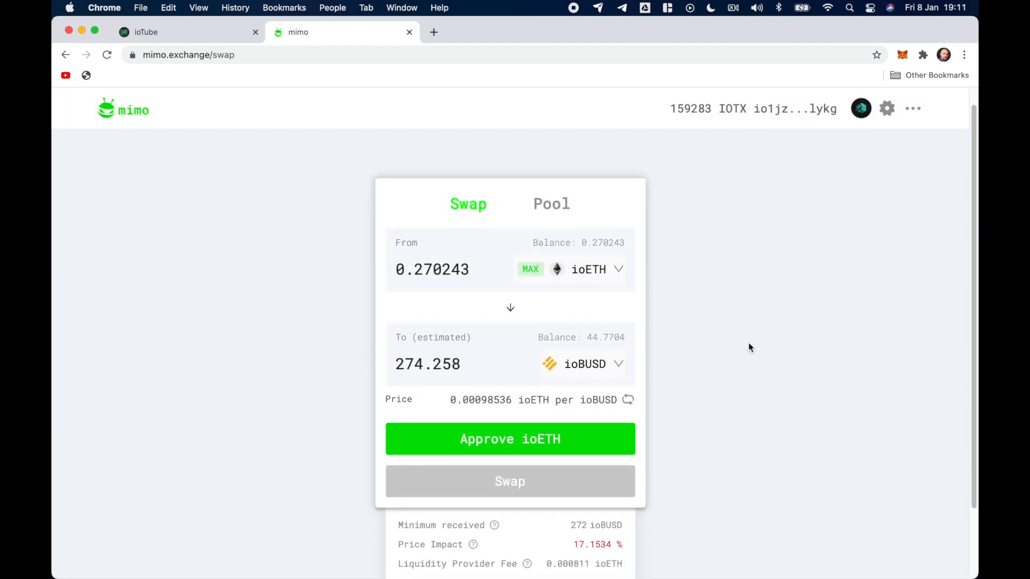
# Approve ioETH for the swap and sign the approve action in ioPay
pyautogui.scroll(-3, 748, 346)
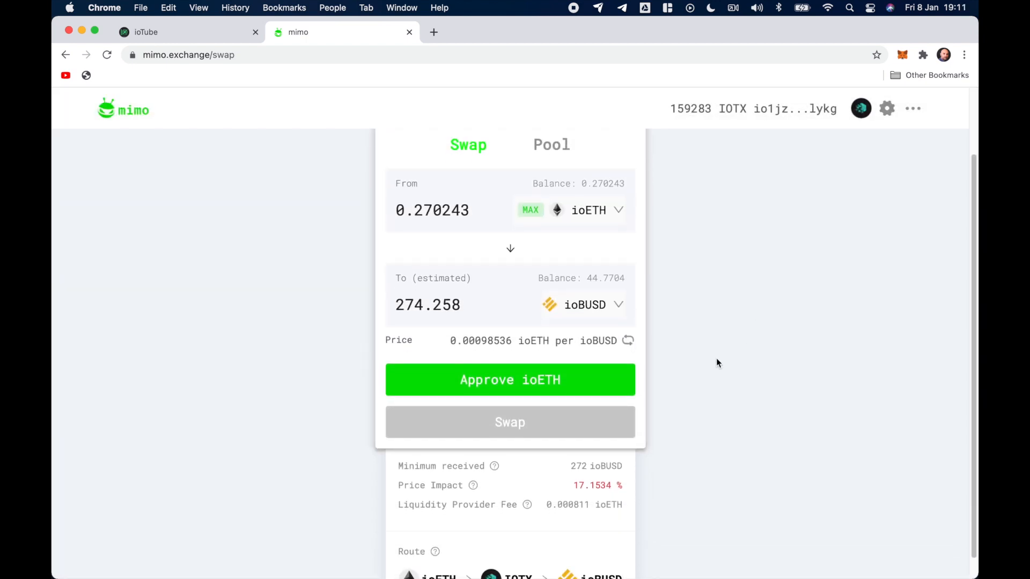
pyautogui.click(476, 382)
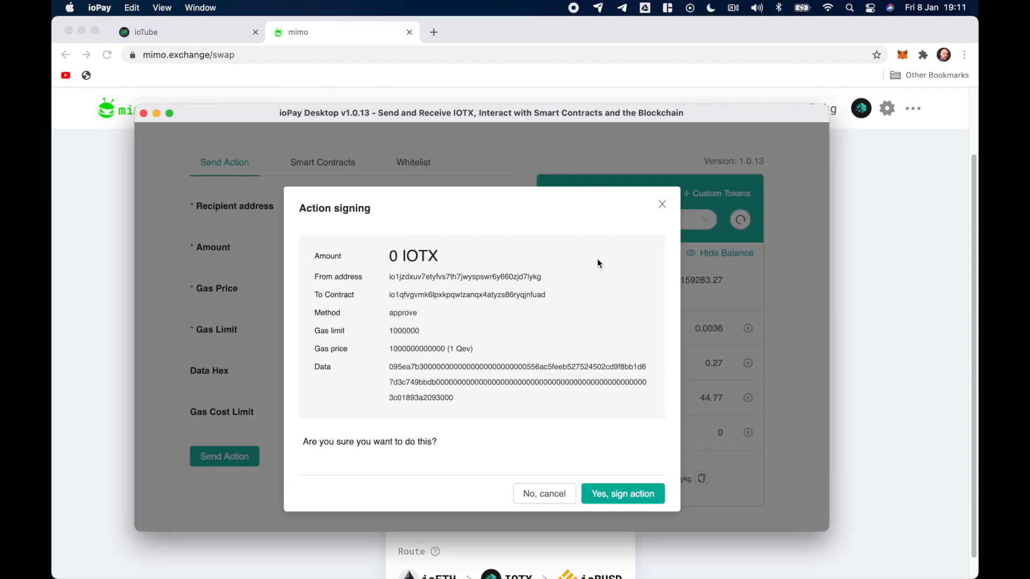
pyautogui.click(624, 496)
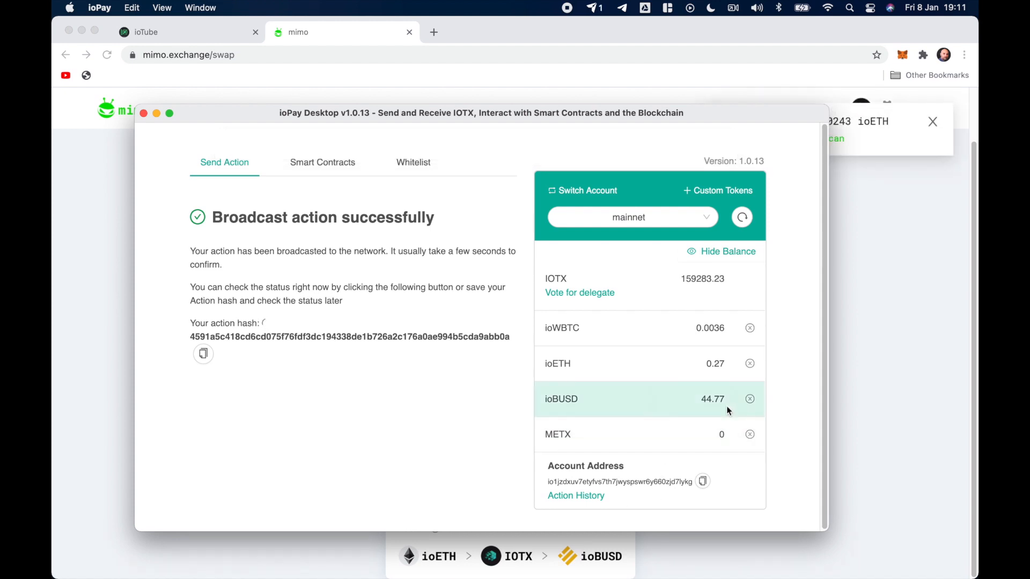
# Switch back to Chrome and confirm the swap of 0.270243 ioETH for ioBUSD on mimo
pyautogui.moveTo(733, 113); pyautogui.dragTo(649, 170)
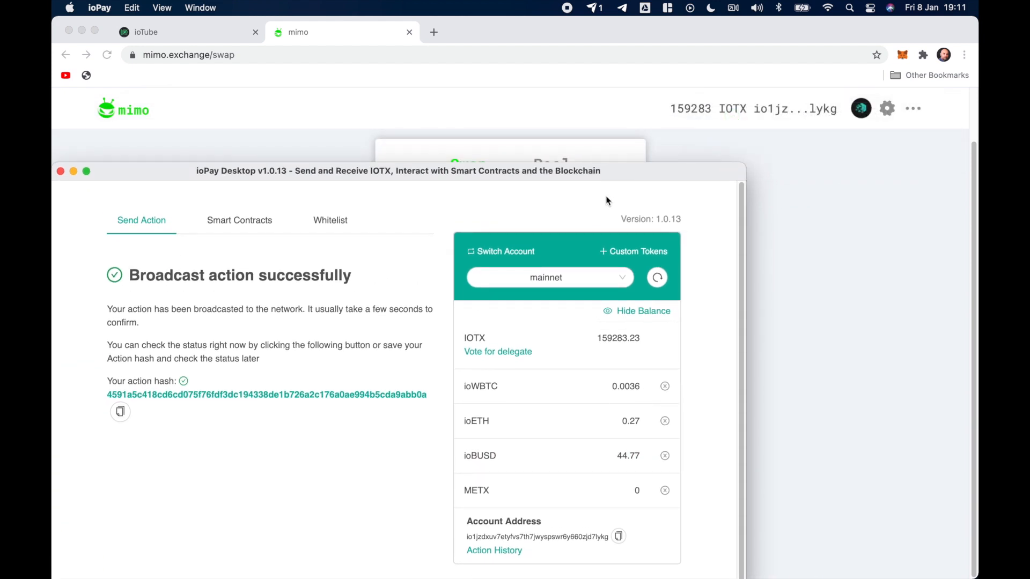
pyautogui.press('super+Tab')
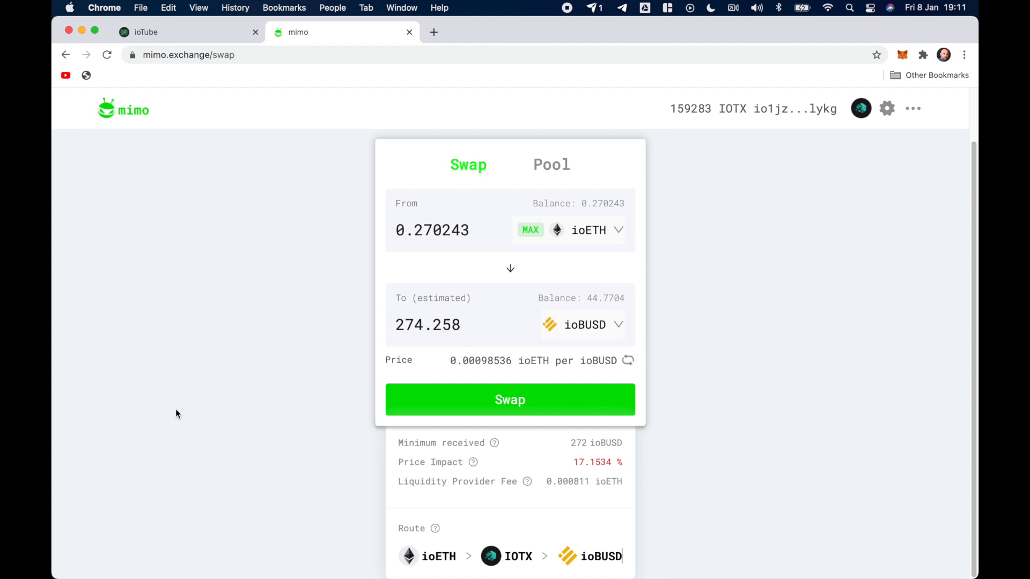
pyautogui.click(556, 399)
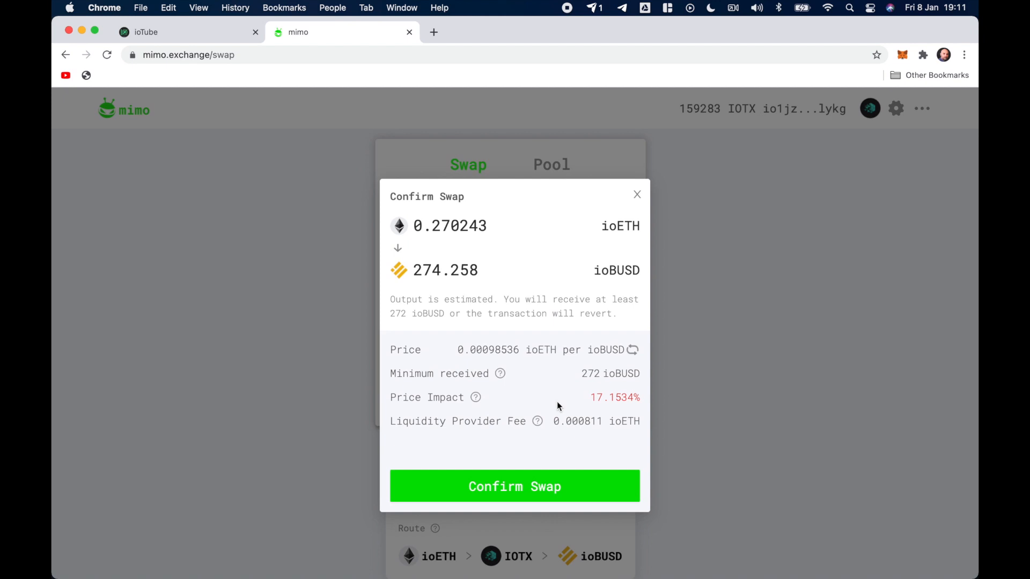
pyautogui.click(520, 487)
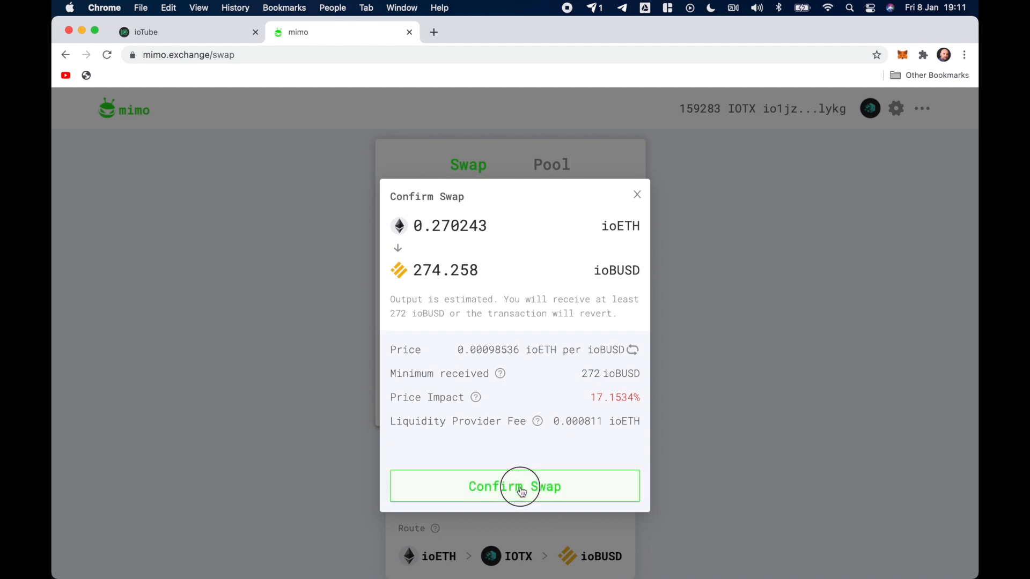
# Sign the tokenToTokenSwapInput action for the swap in ioPay
pyautogui.scroll(-1, 668, 396)
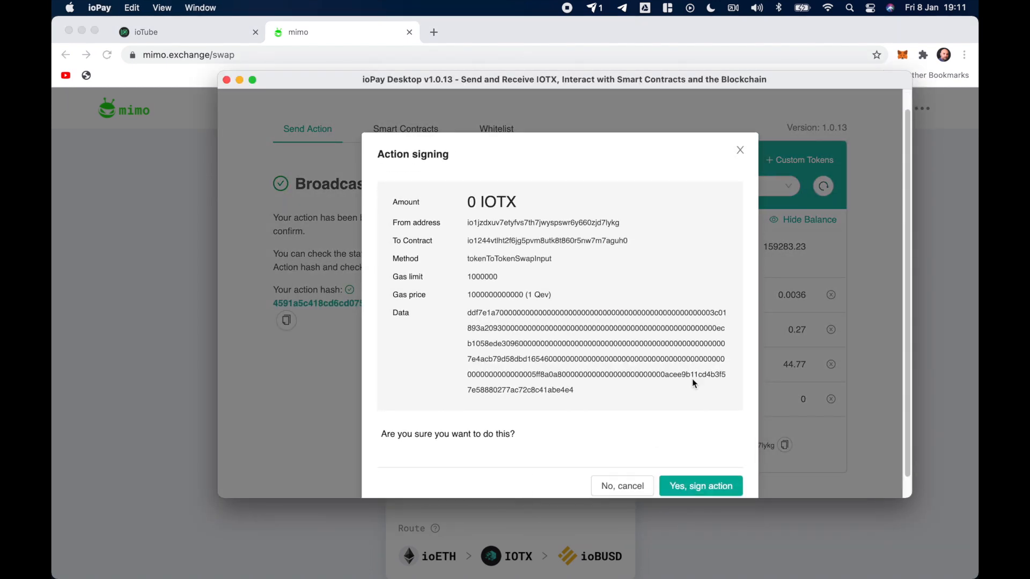
pyautogui.scroll(-1, 692, 379)
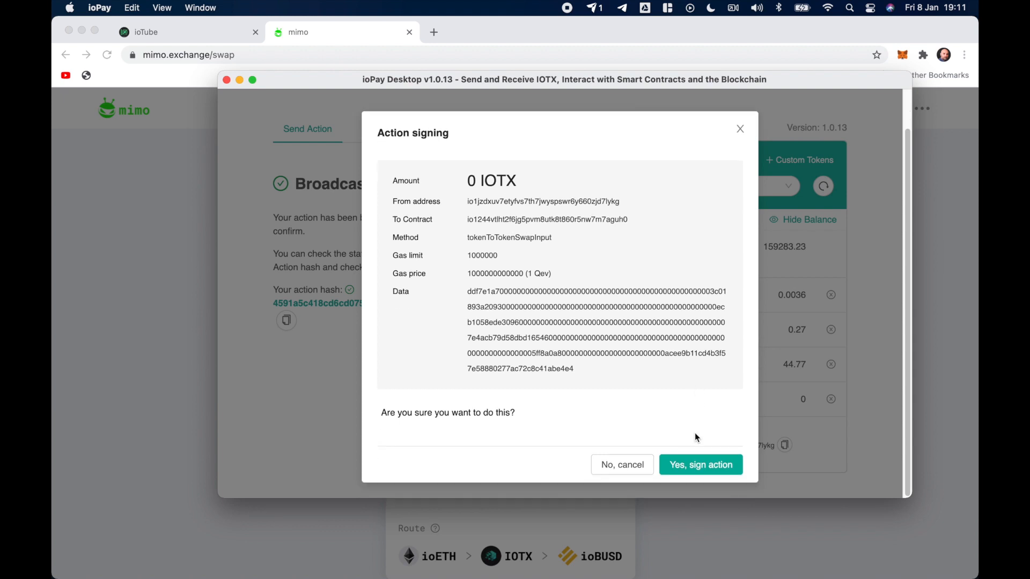
pyautogui.click(695, 466)
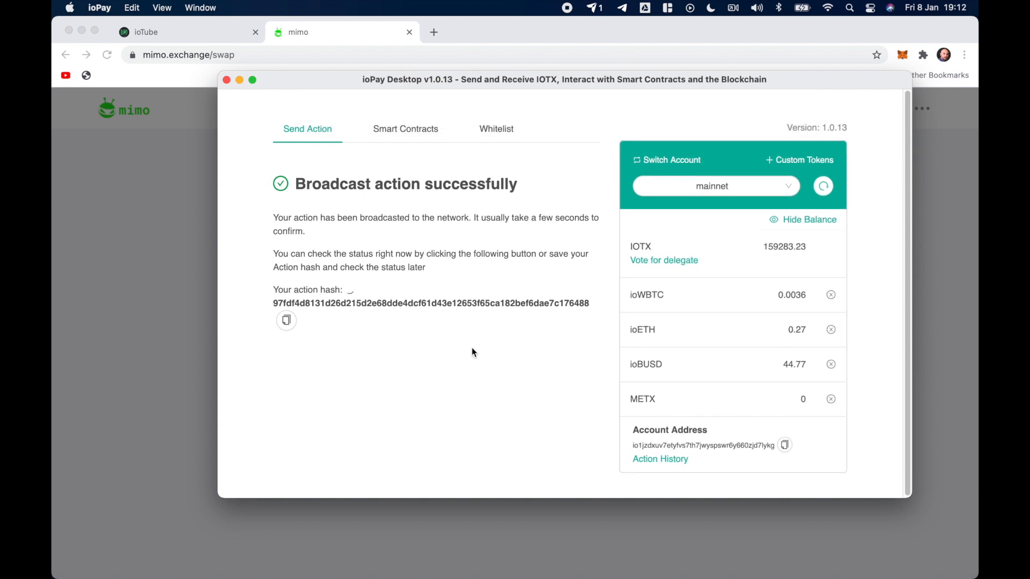
# Return to mimo in Chrome, dismiss the submitted transaction notice, and switch to ioPay to check the token balances
pyautogui.moveTo(806, 78); pyautogui.dragTo(717, 227)
pyautogui.click(888, 237)
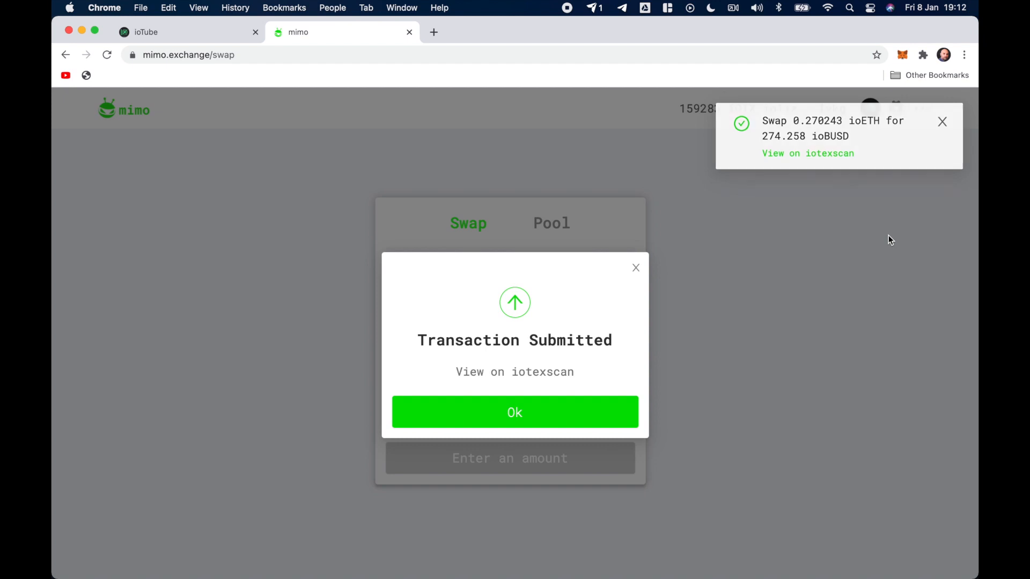
pyautogui.click(543, 414)
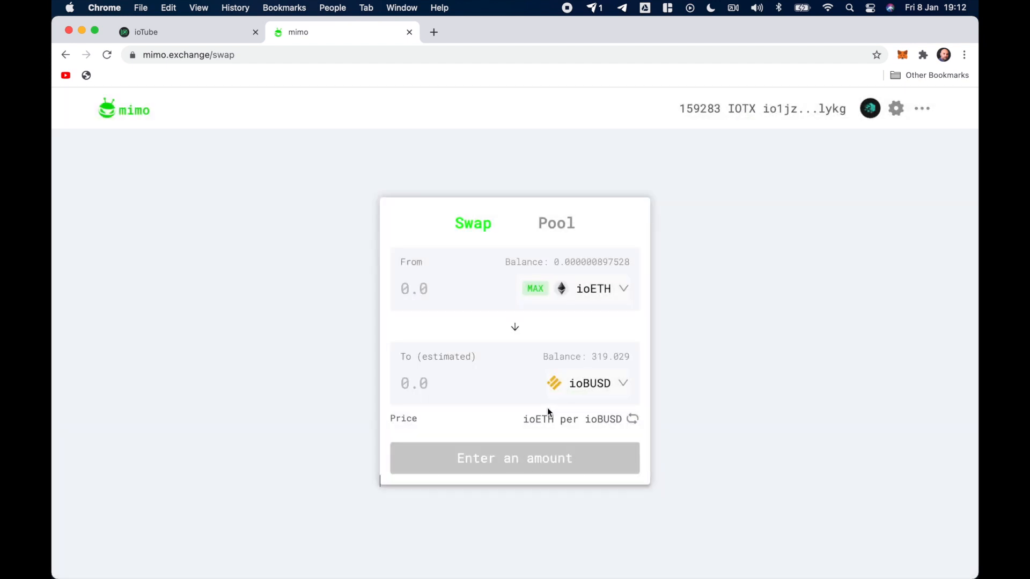
pyautogui.press('super+Tab')
pyautogui.moveTo(563, 230); pyautogui.dragTo(611, 60)
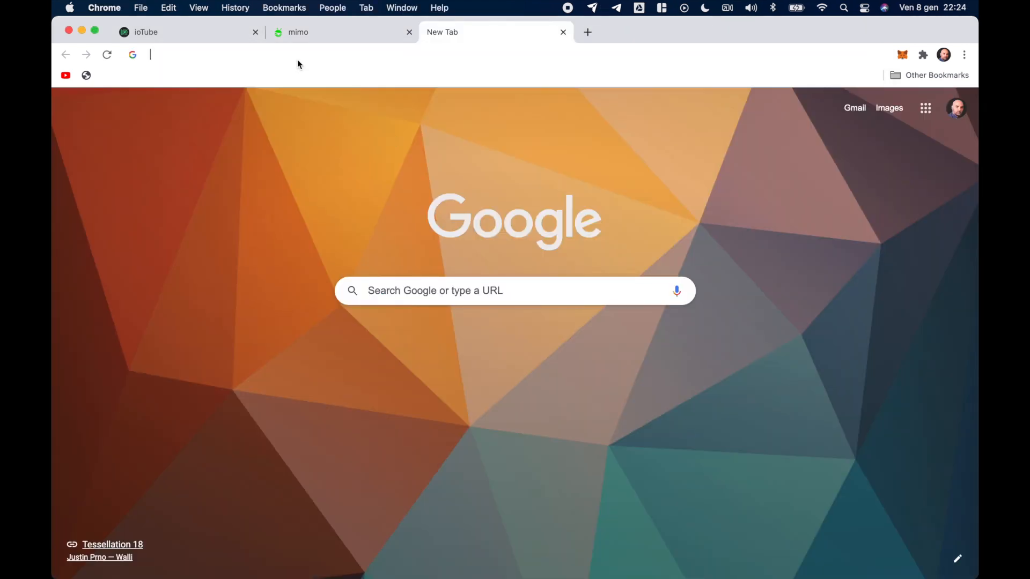
# Open iotexscan.io in Chrome and look up the account address copied from ioPay
pyautogui.write('iotexscan.io')
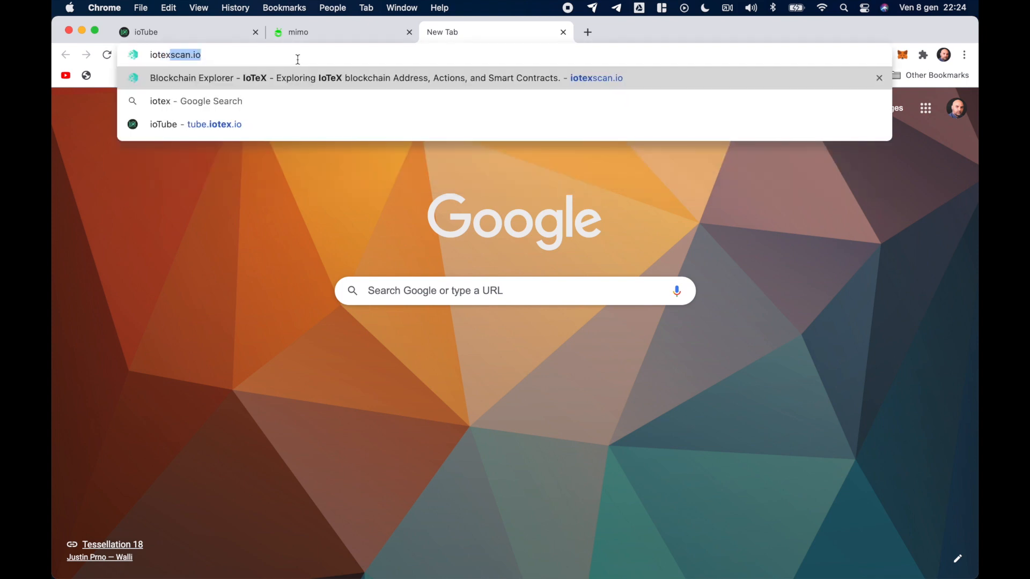
pyautogui.press('Return')
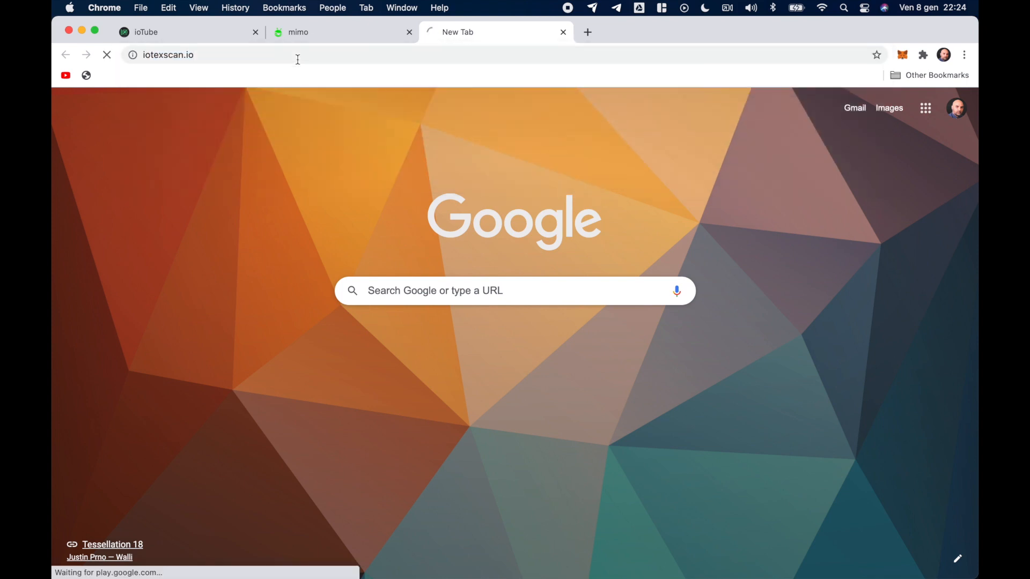
pyautogui.press('super+Tab')
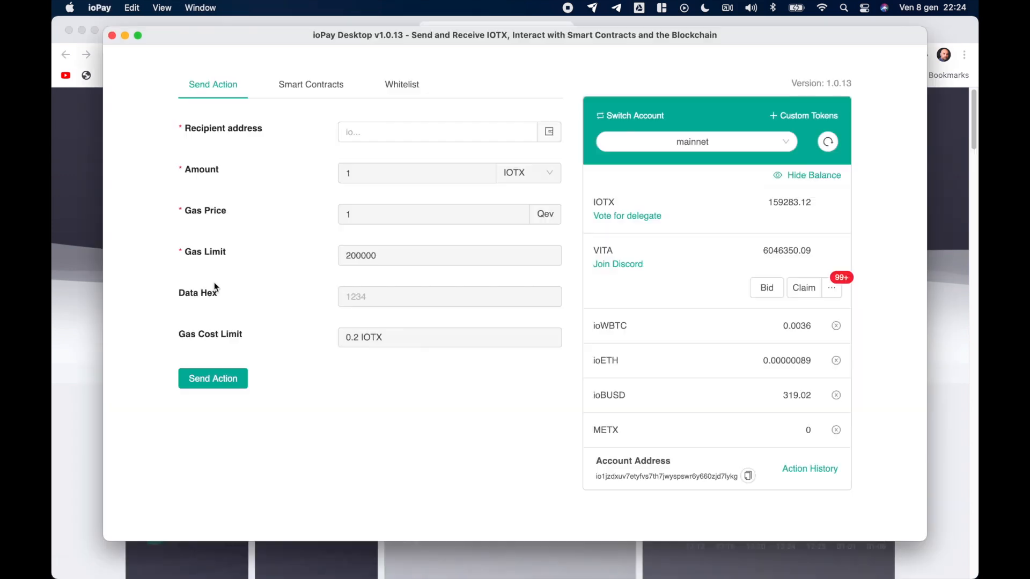
pyautogui.click(751, 480)
pyautogui.press('super+Tab')
pyautogui.rightClick(479, 211)
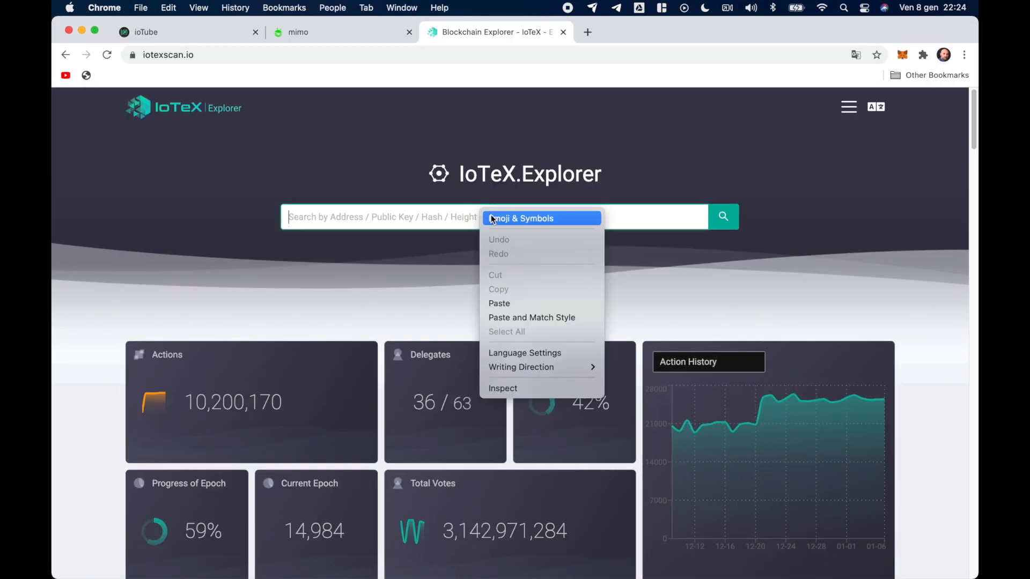
pyautogui.click(499, 304)
pyautogui.press('Return')
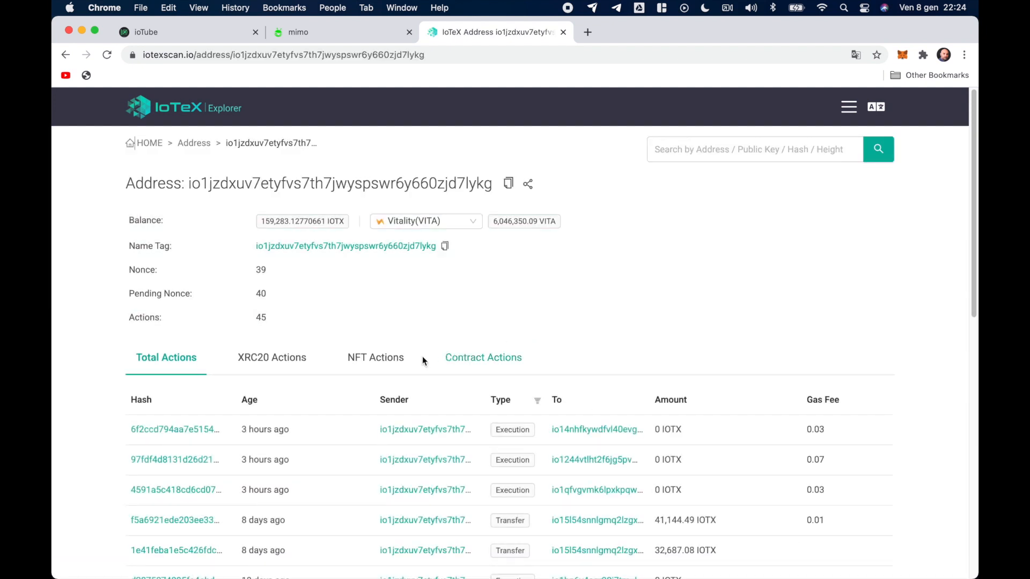
# Open the ioETH to ioBUSD swap from the account's contract actions and examine its transferred token amounts and gas fee
pyautogui.click(470, 357)
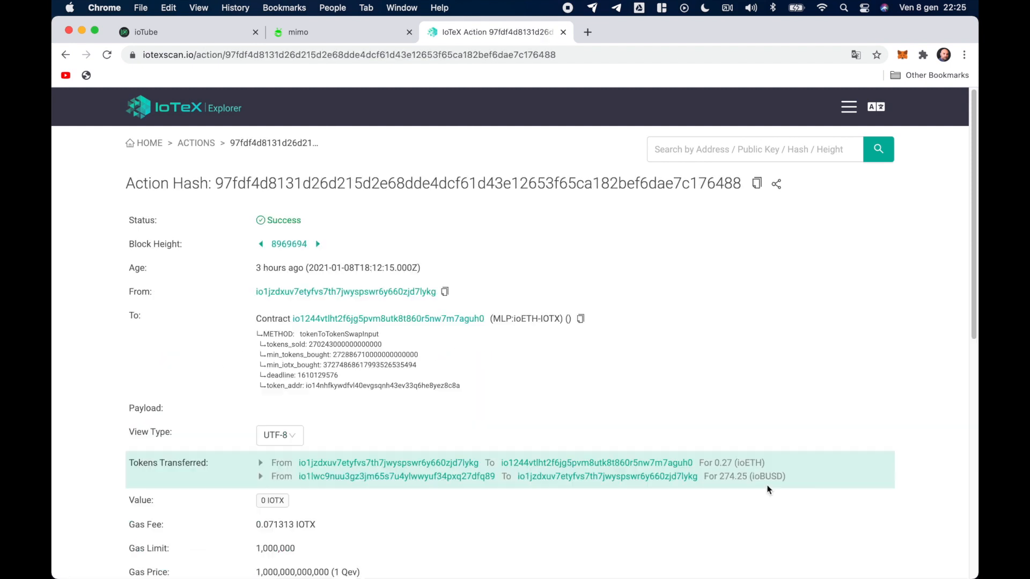
pyautogui.doubleClick(714, 460)
pyautogui.doubleClick(724, 477)
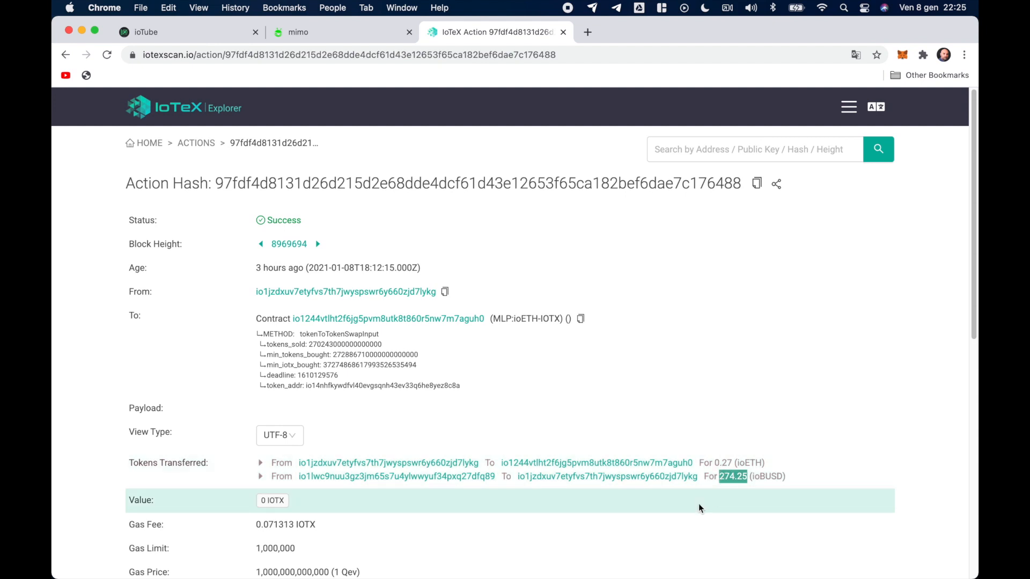
pyautogui.click(808, 418)
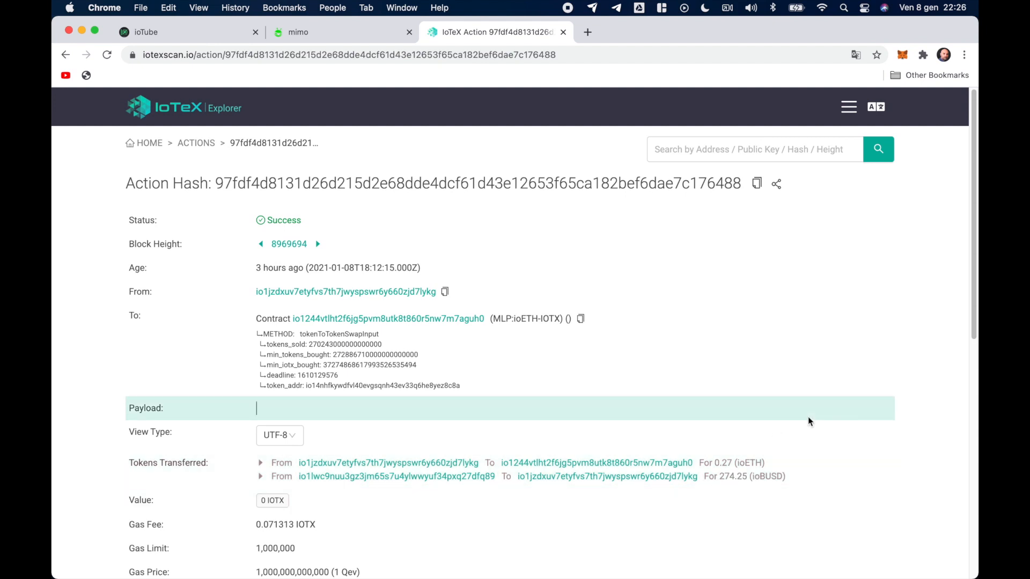
pyautogui.doubleClick(273, 525)
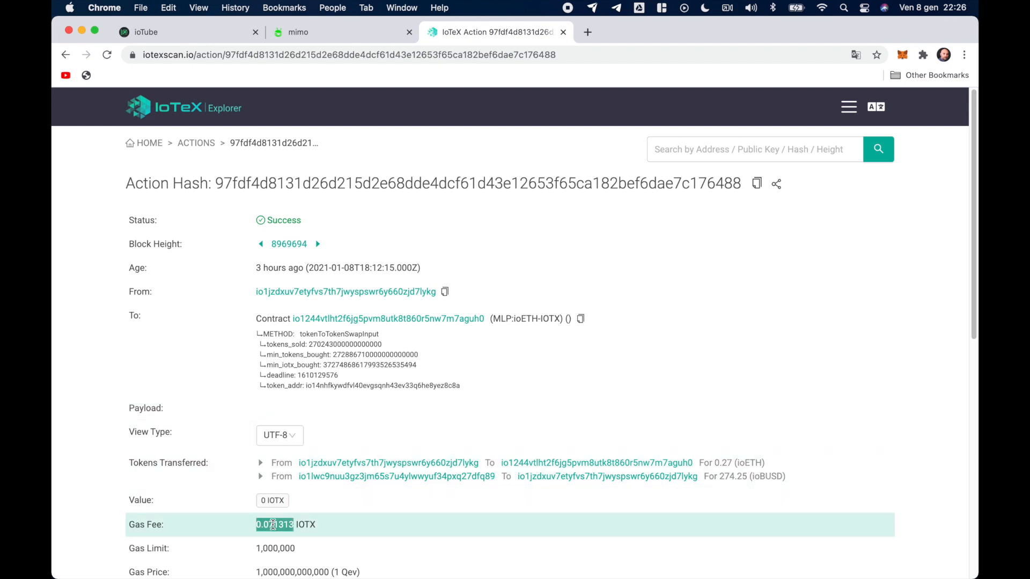
pyautogui.click(351, 526)
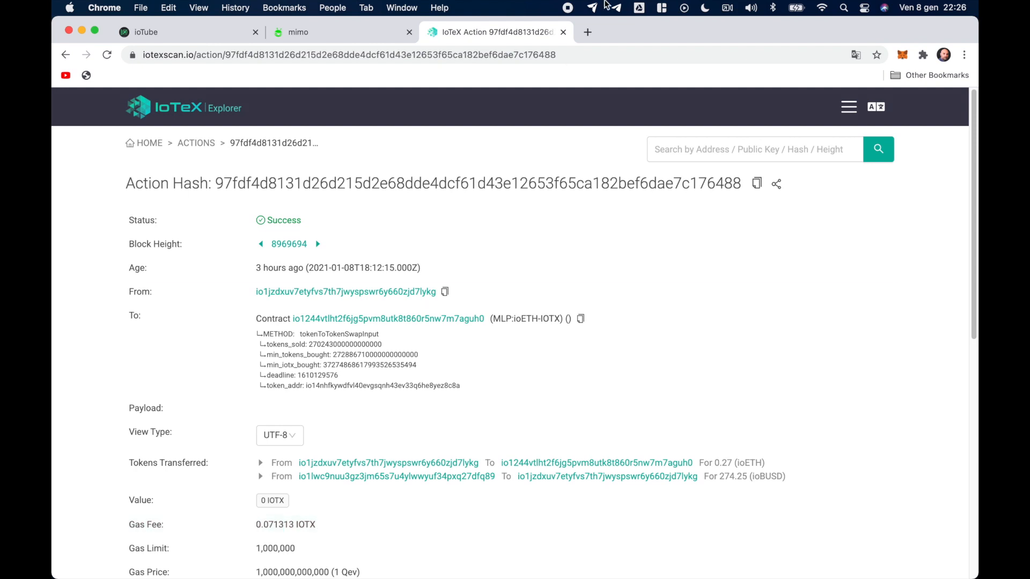